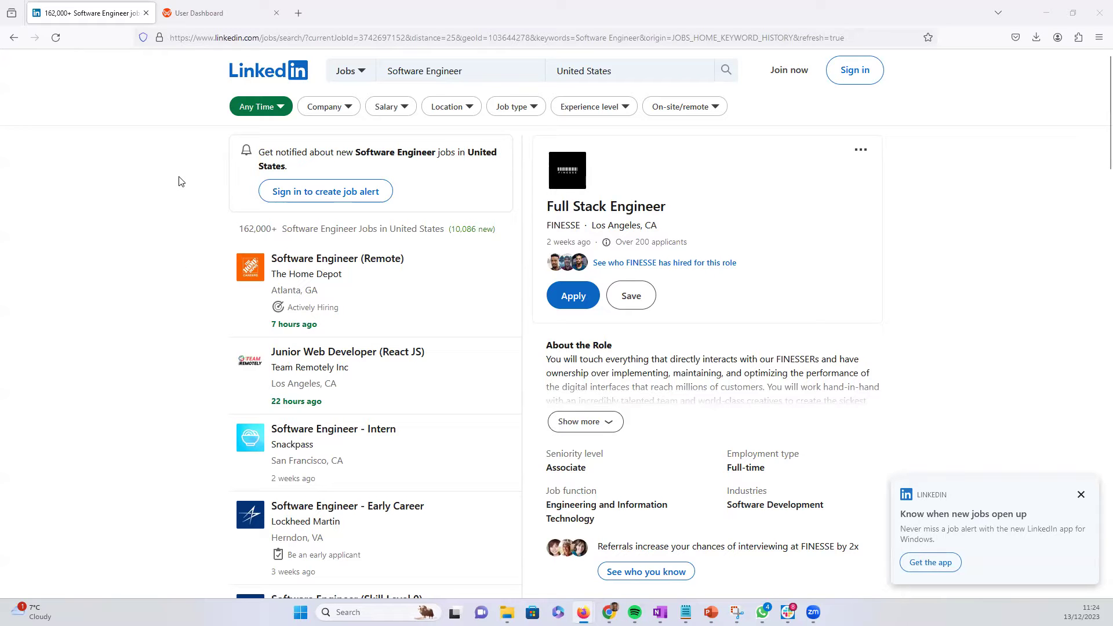
Step: Search the WebAutomation marketplace for 'linked' and activate a new Linkedin Jobs Extractor
click(204, 20)
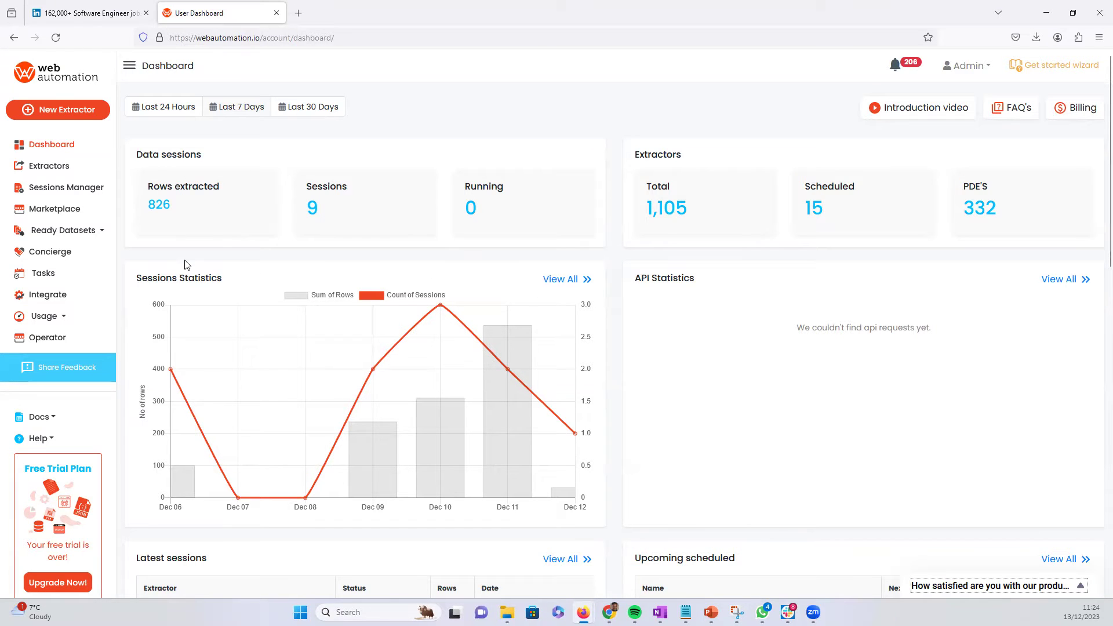
click(60, 209)
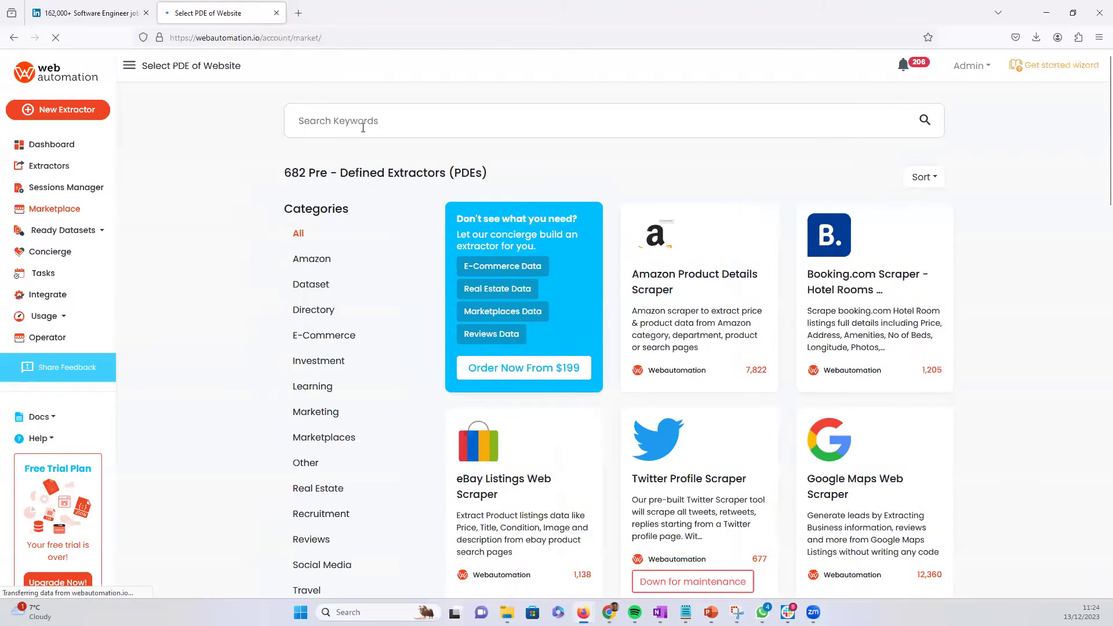
click(363, 127)
text(linkedin)
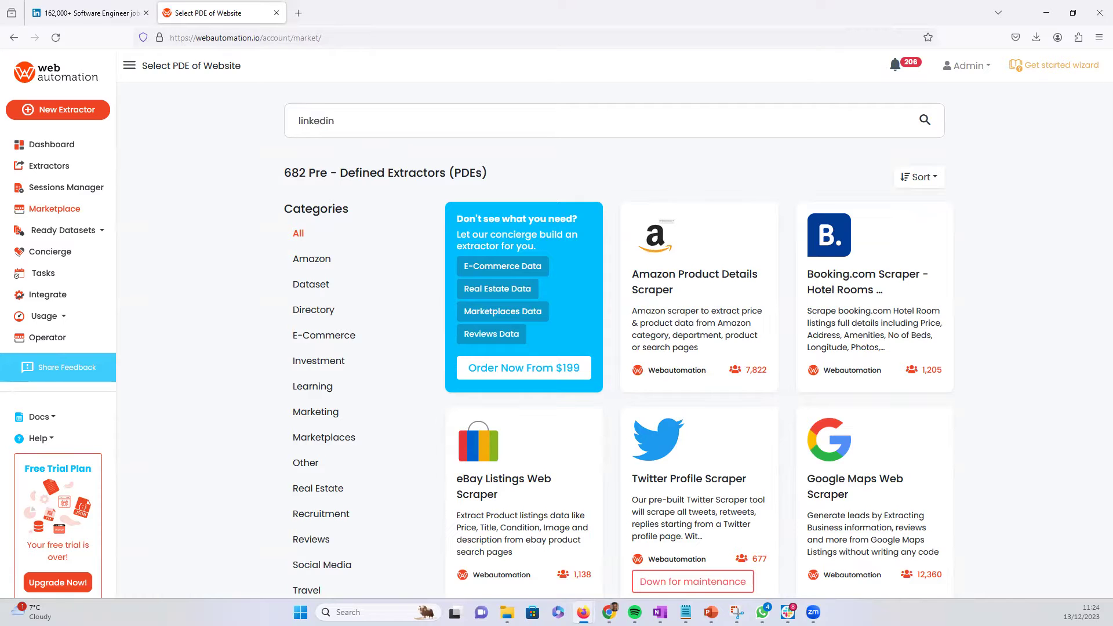
key(Return)
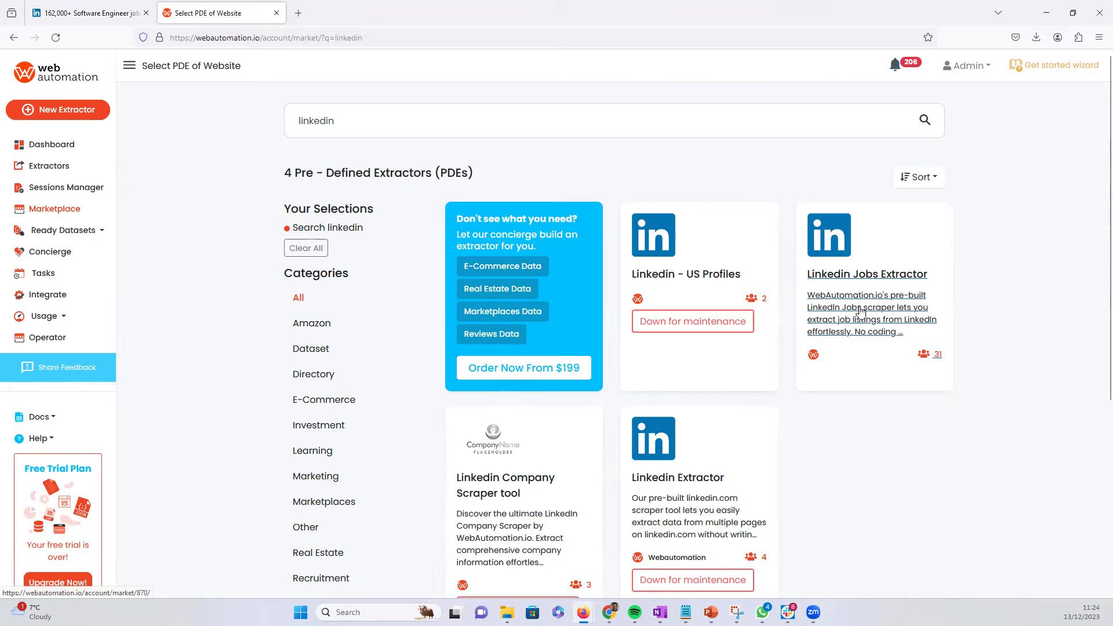
click(861, 313)
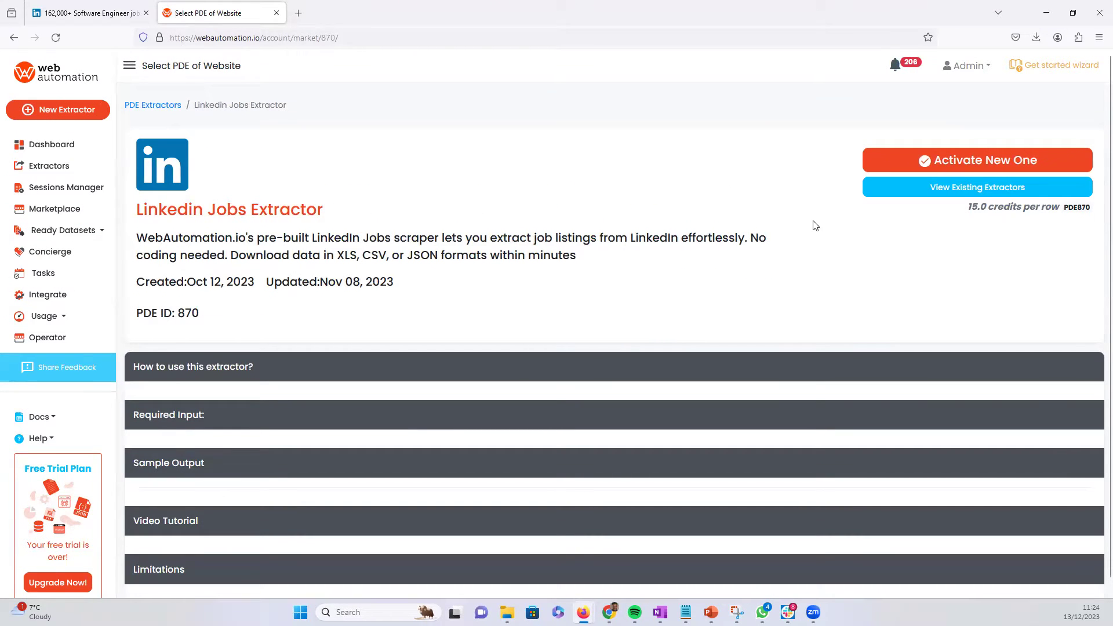
click(966, 163)
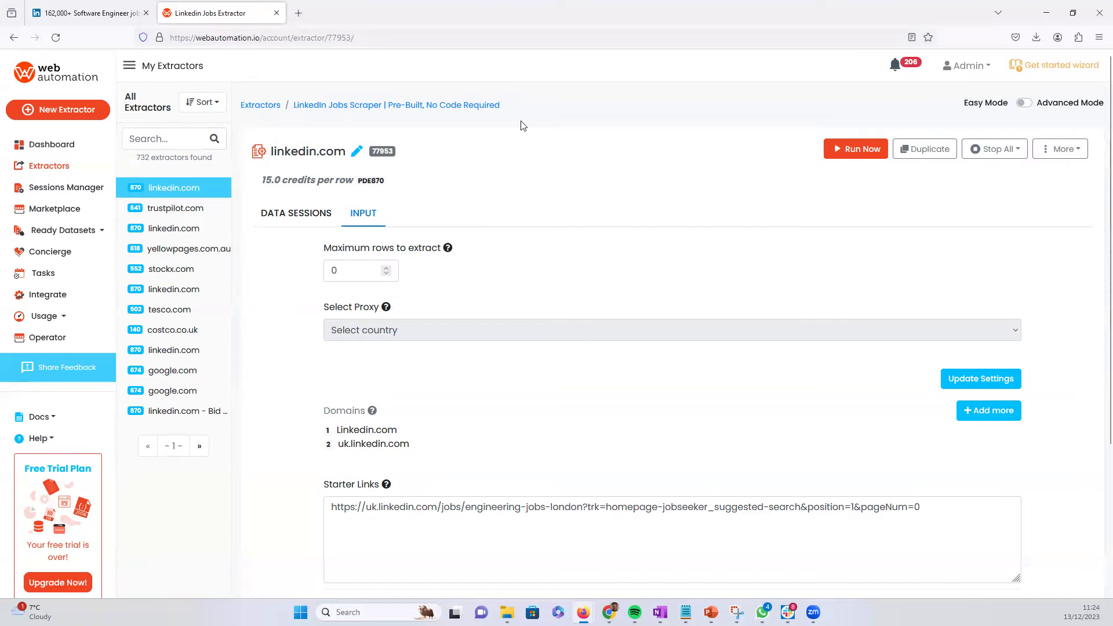
Step: Change the LinkedIn job search to Data Engineer, copy the results URL, and return to the extractor
click(80, 14)
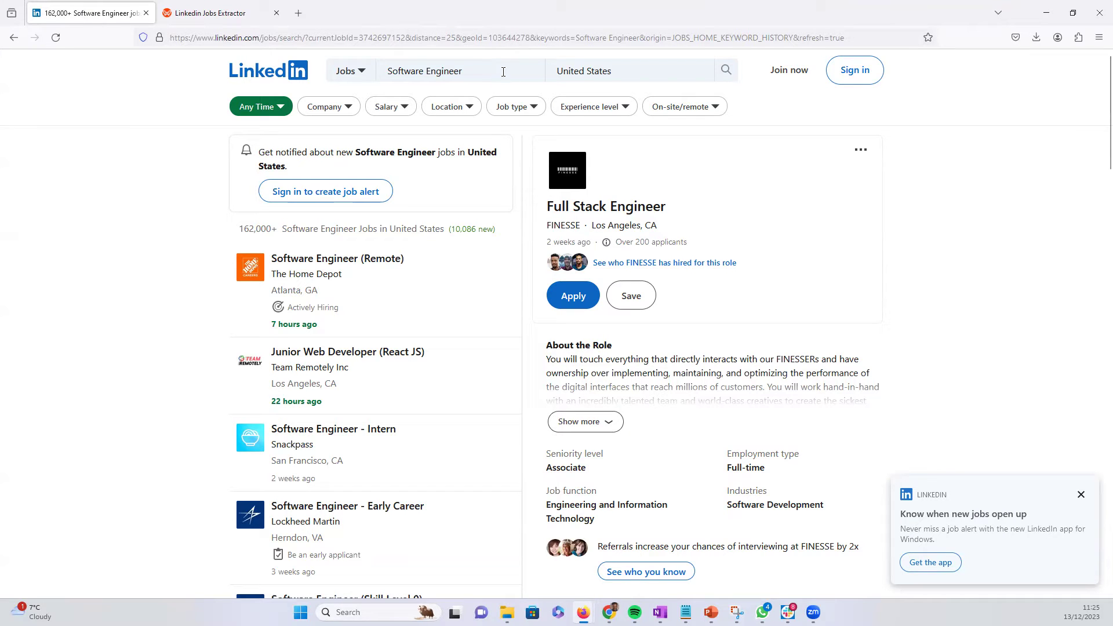
drag(463, 71, 390, 72)
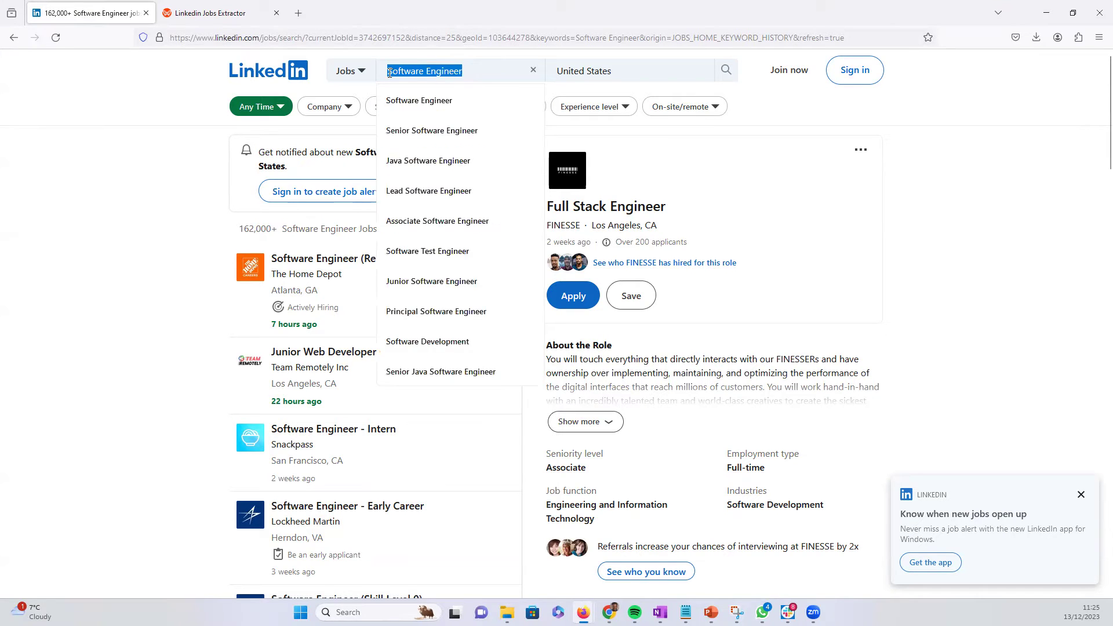
text(data )
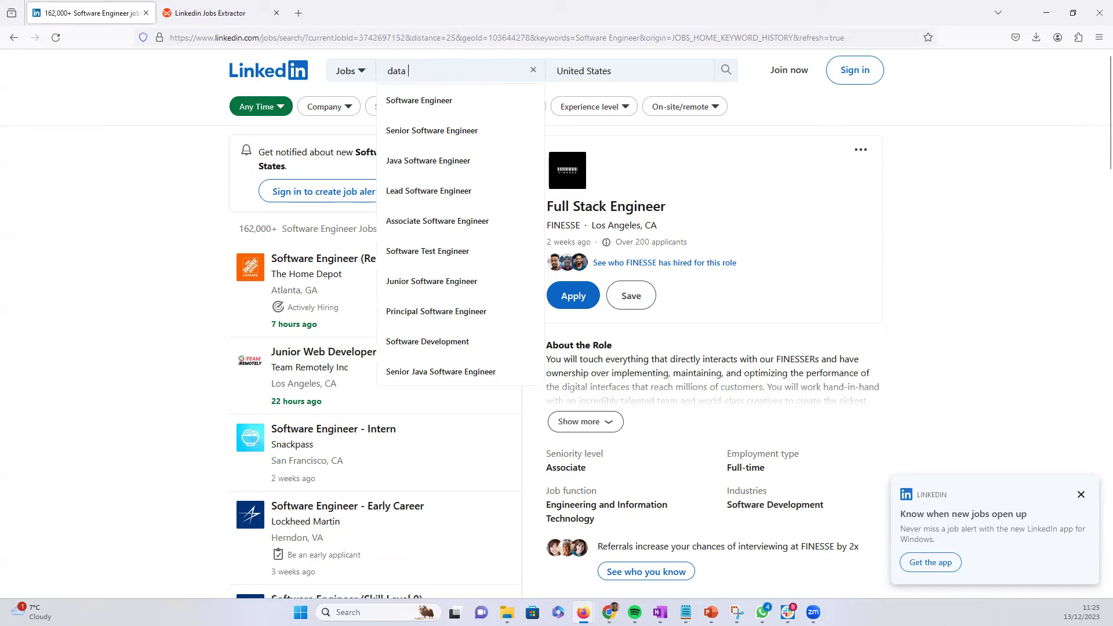
text(engin)
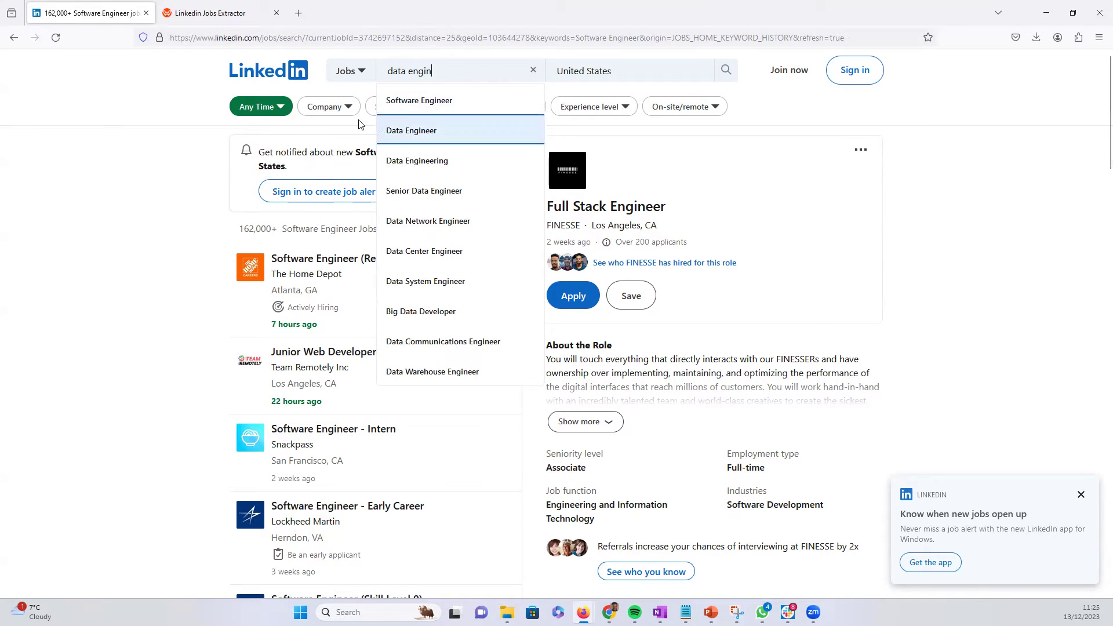
click(408, 130)
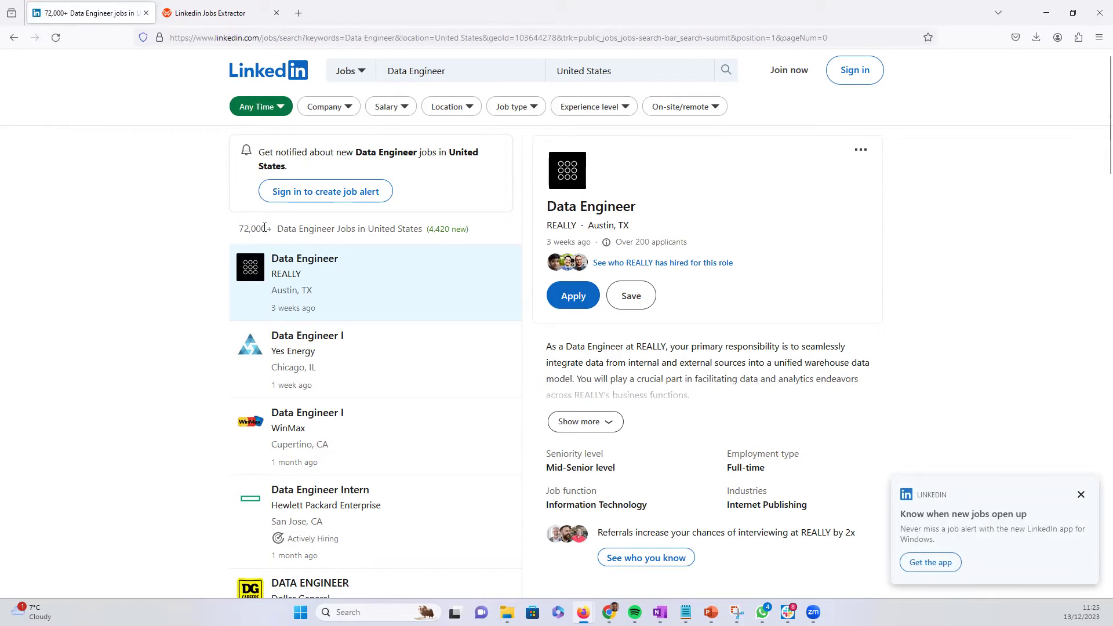
click(270, 37)
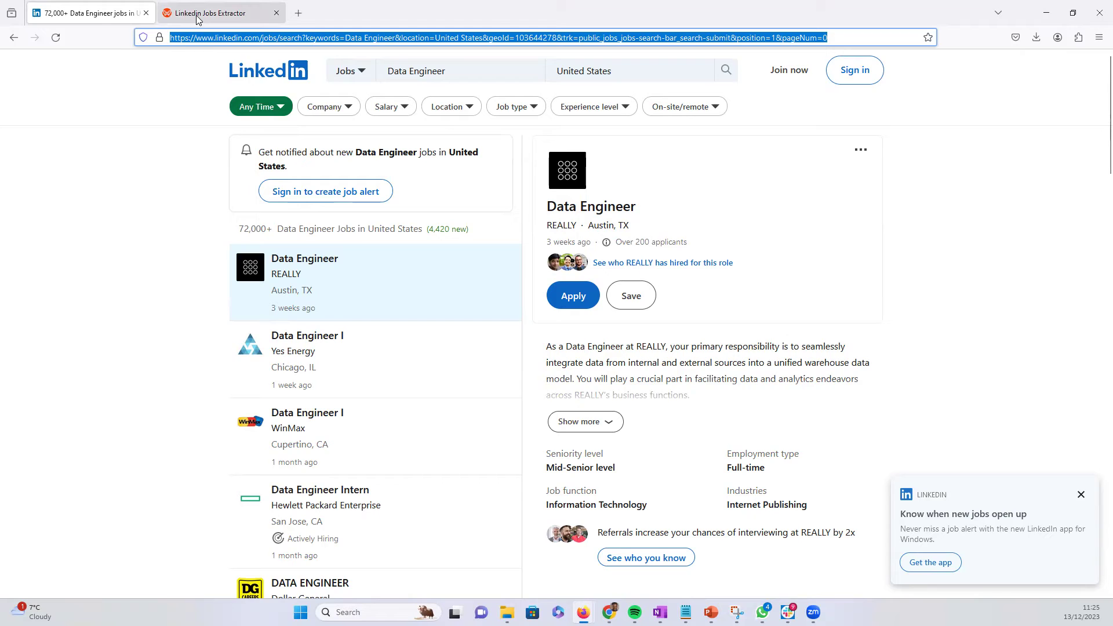
click(197, 19)
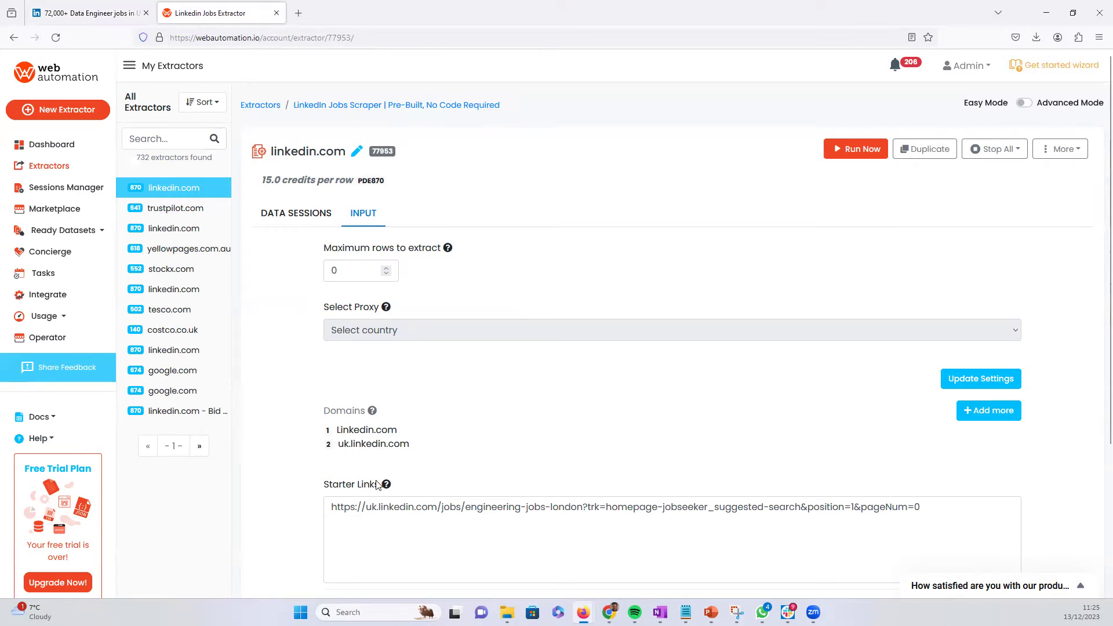
Step: Replace the extractor's starter link with the Data Engineer search URL and save the links
scroll(391, 498, down, 1)
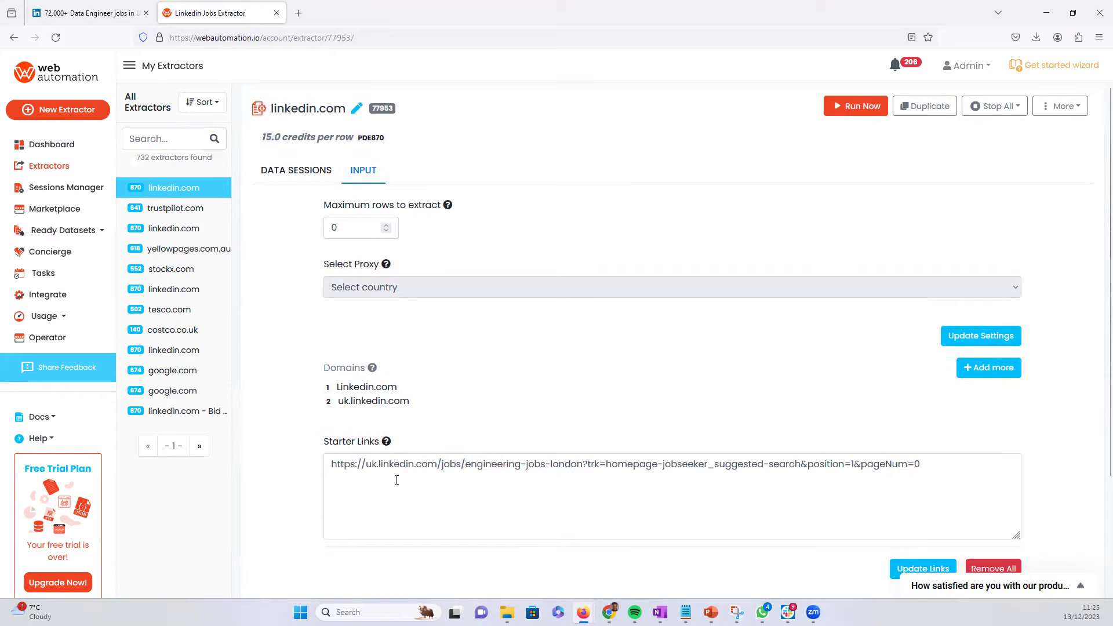
triple_click(442, 458)
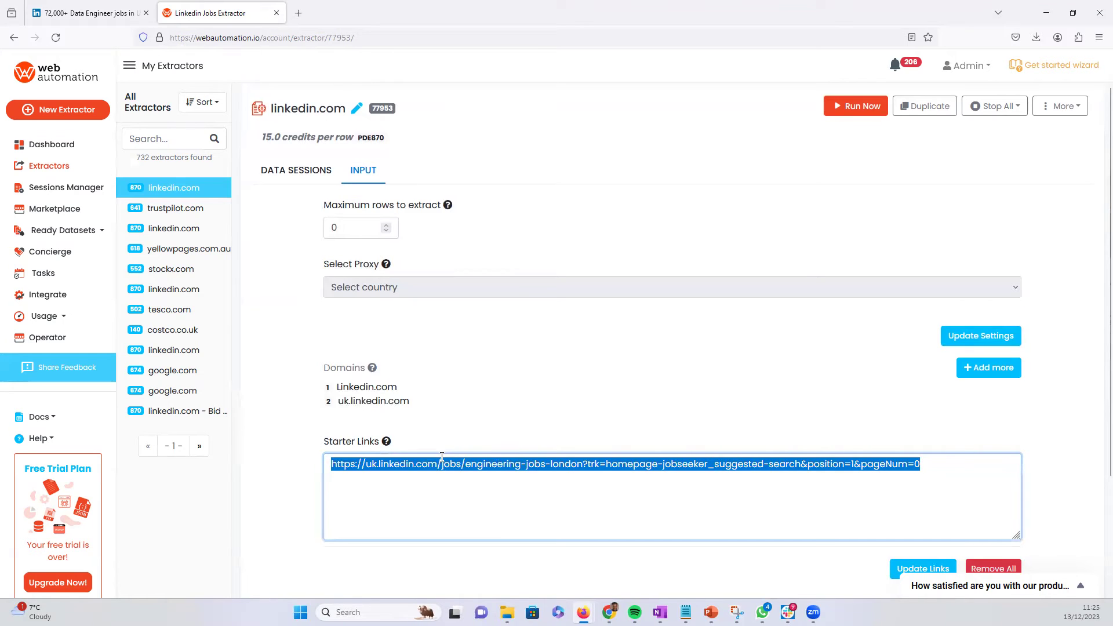
text(https://www.linkedin.com/jobs/search?keywords=Data%20Engineer&location=United%20States&geoId=103644278&trk=public_jobs_jobs-search-bar_search-submit&position=1&pageNum=0)
scroll(821, 488, down, 1)
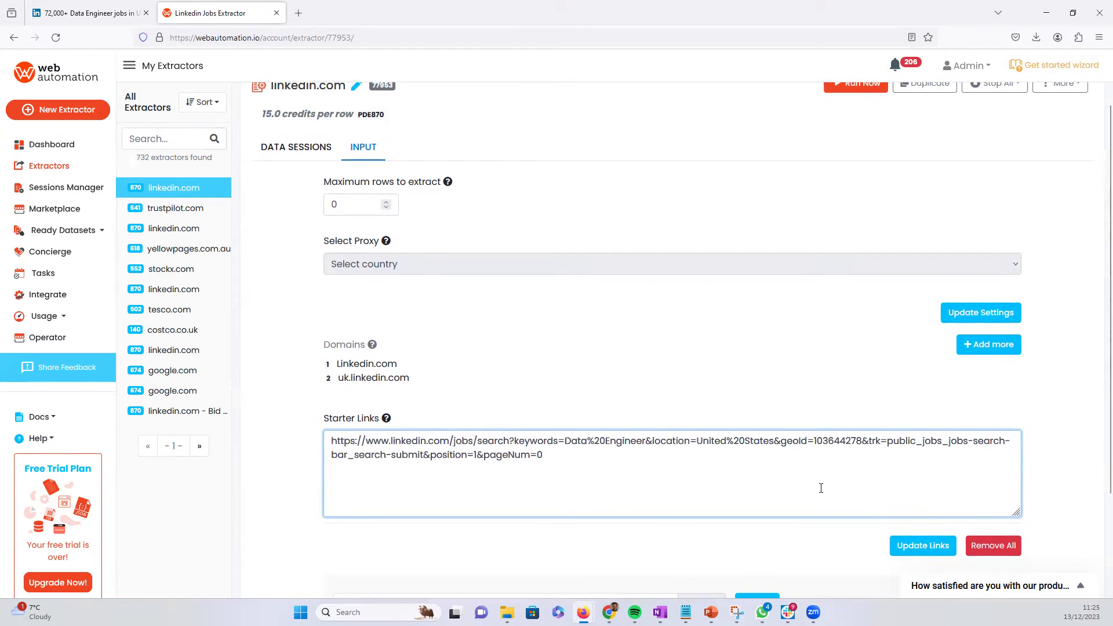
click(923, 547)
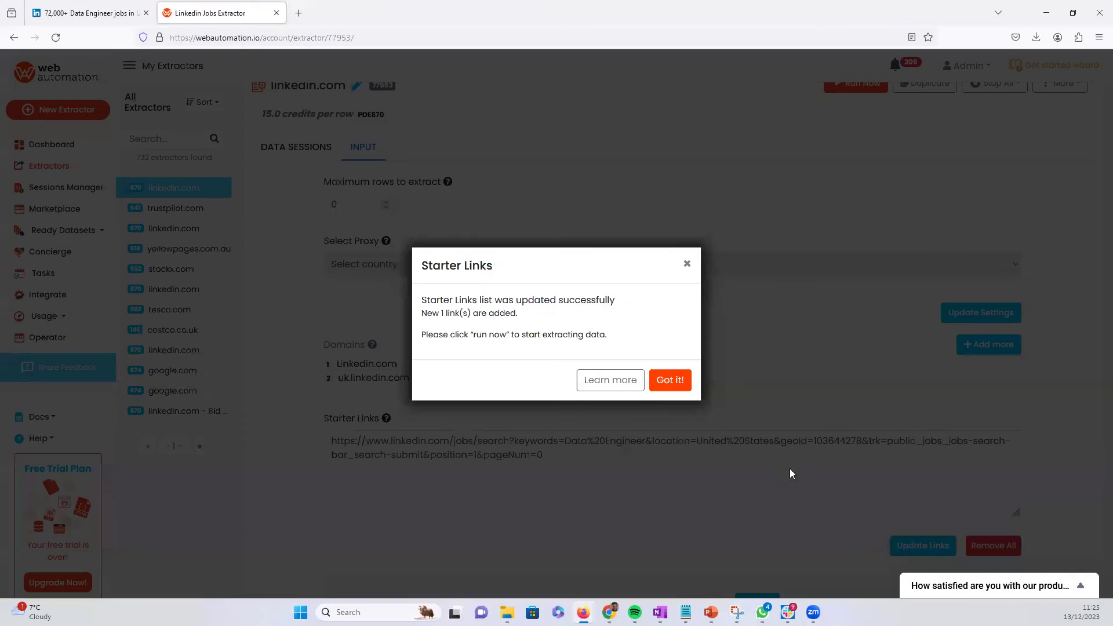
click(670, 381)
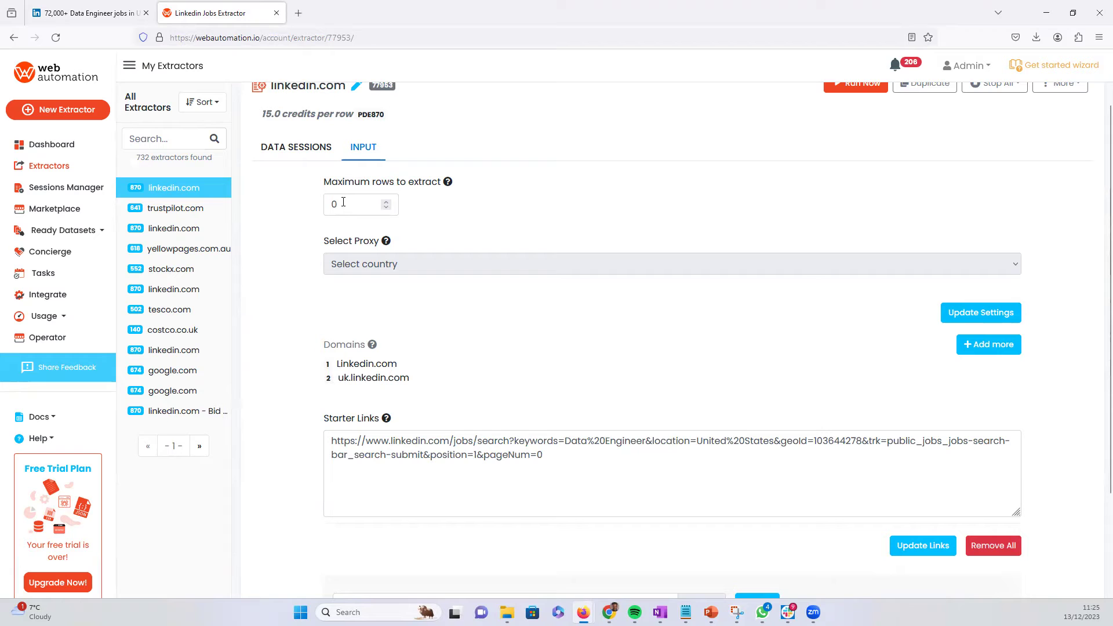
Step: Set Maximum rows to 10 and save the settings
click(343, 201)
key(BackSpace)
text(10)
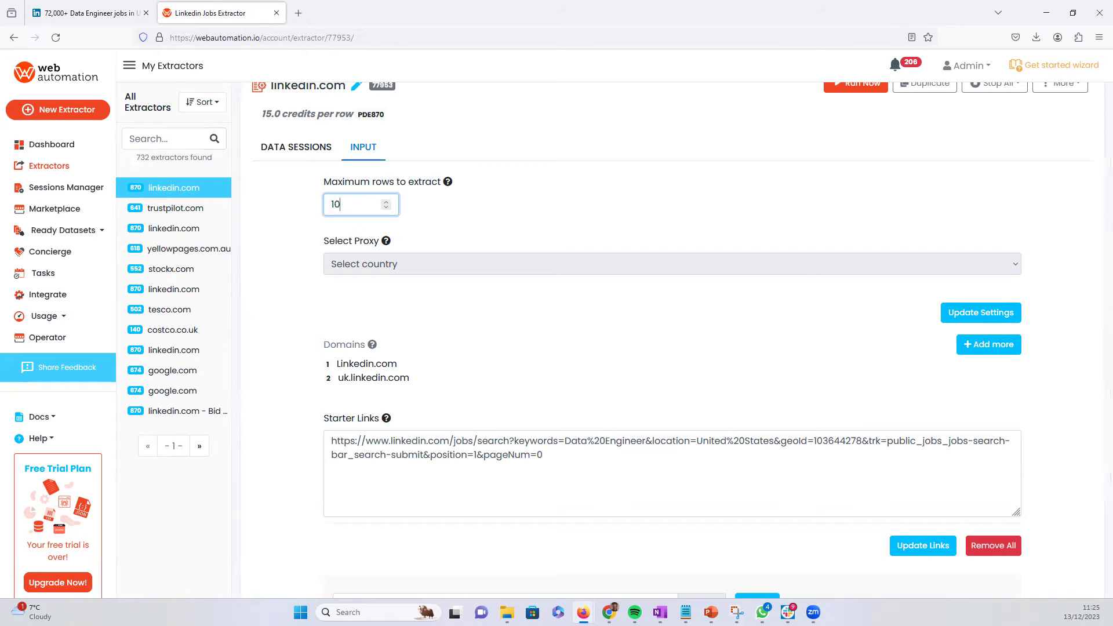
click(951, 313)
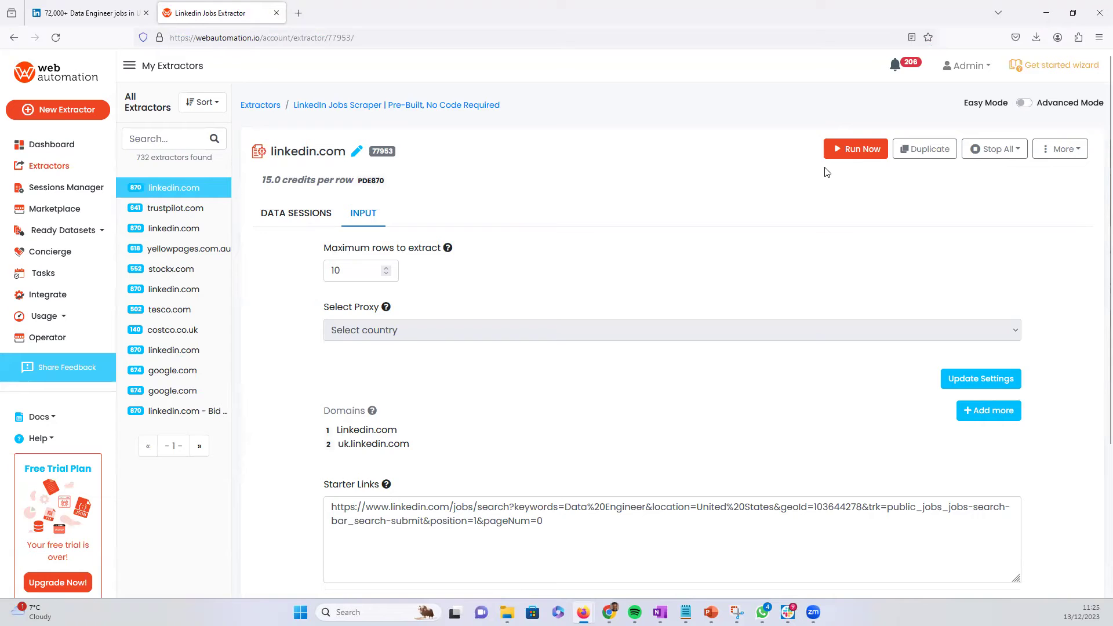
Step: Run the extractor and download the completed session's results as an xlsx file
click(851, 152)
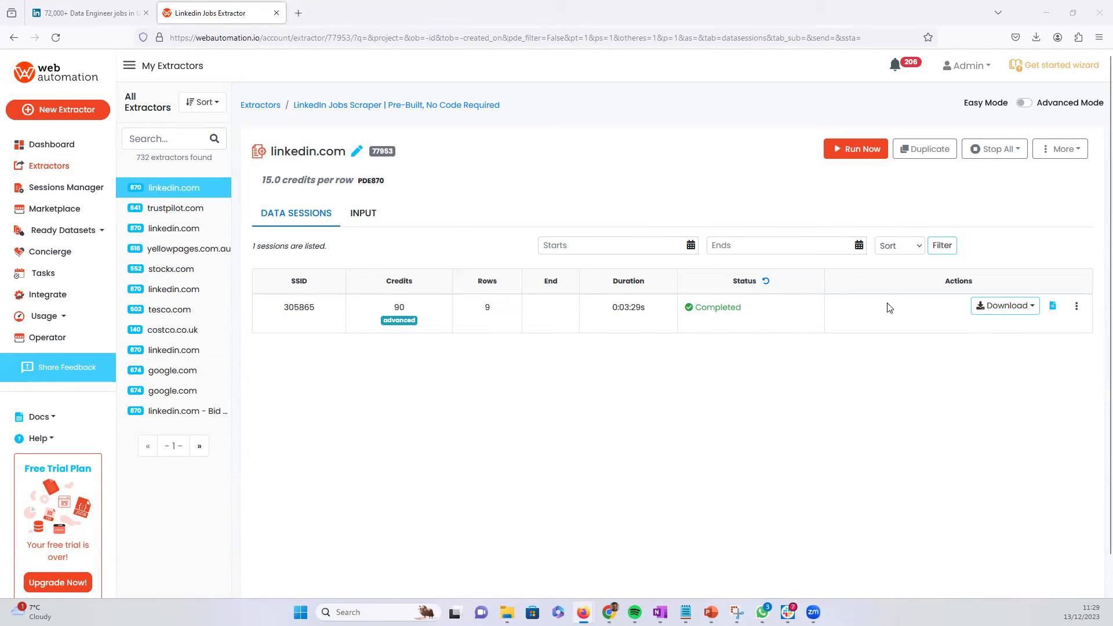
click(1031, 312)
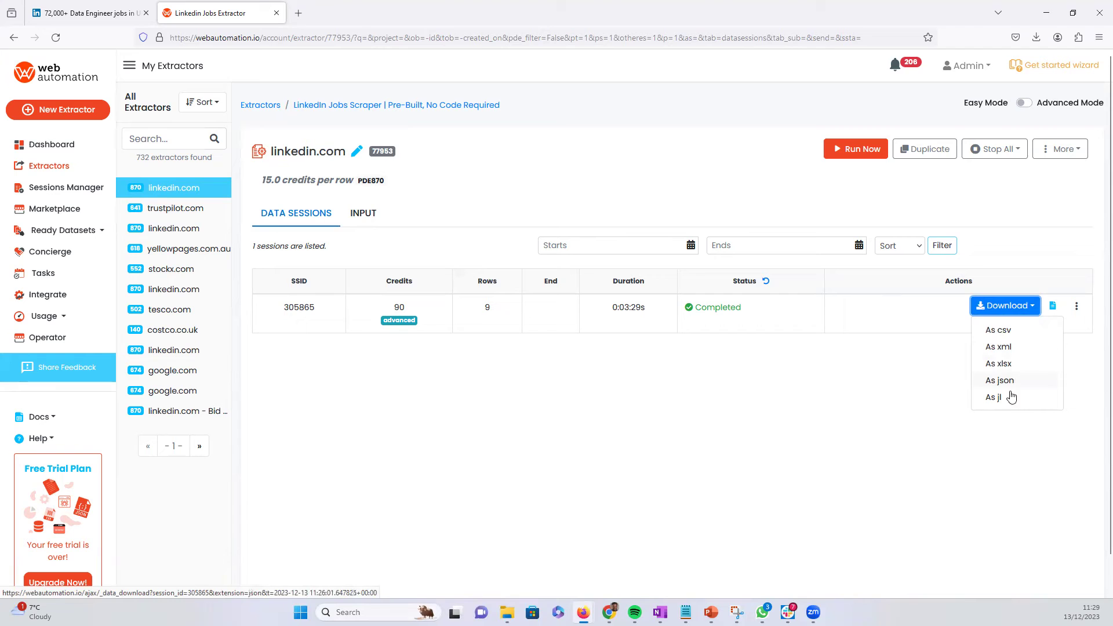
click(1000, 364)
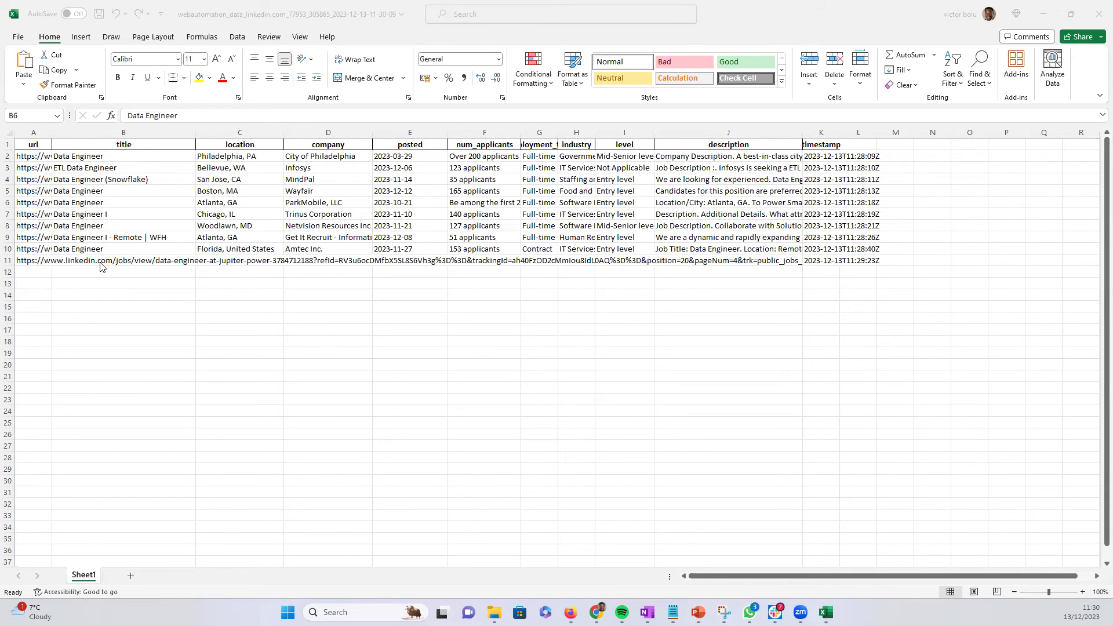
Step: Check the first listing's location and company cells, then widen column G (employment_type)
click(255, 156)
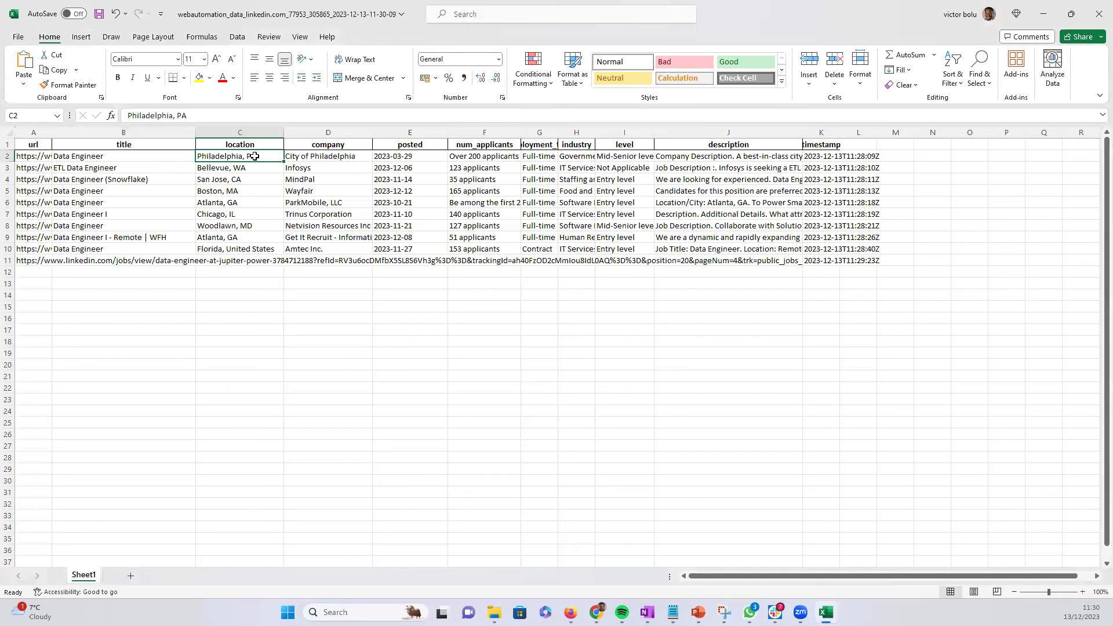
click(337, 156)
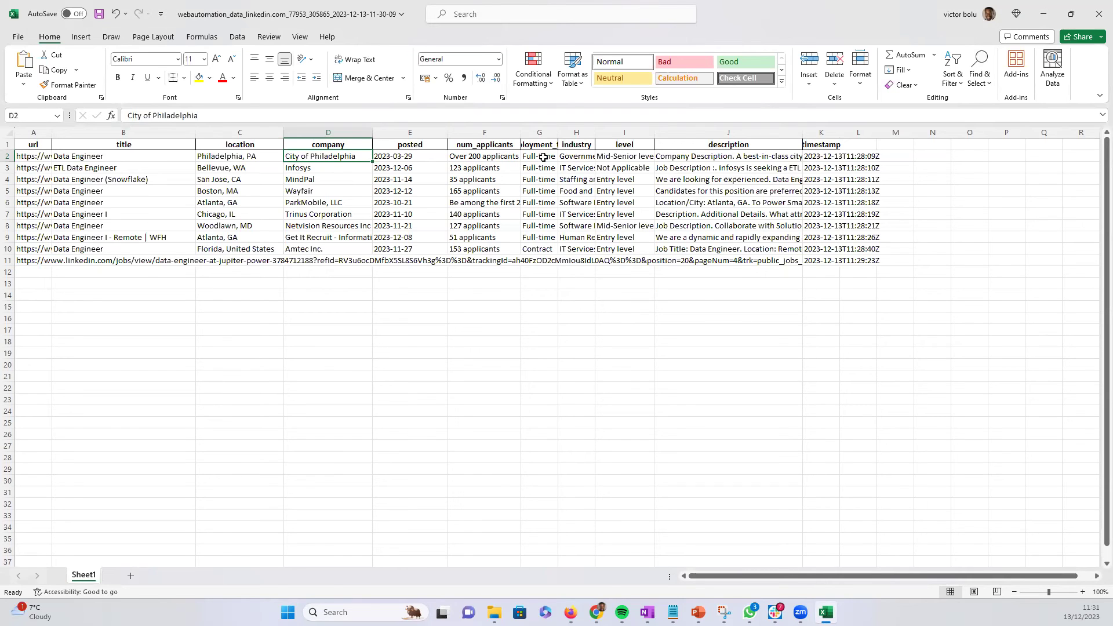
drag(558, 133, 593, 132)
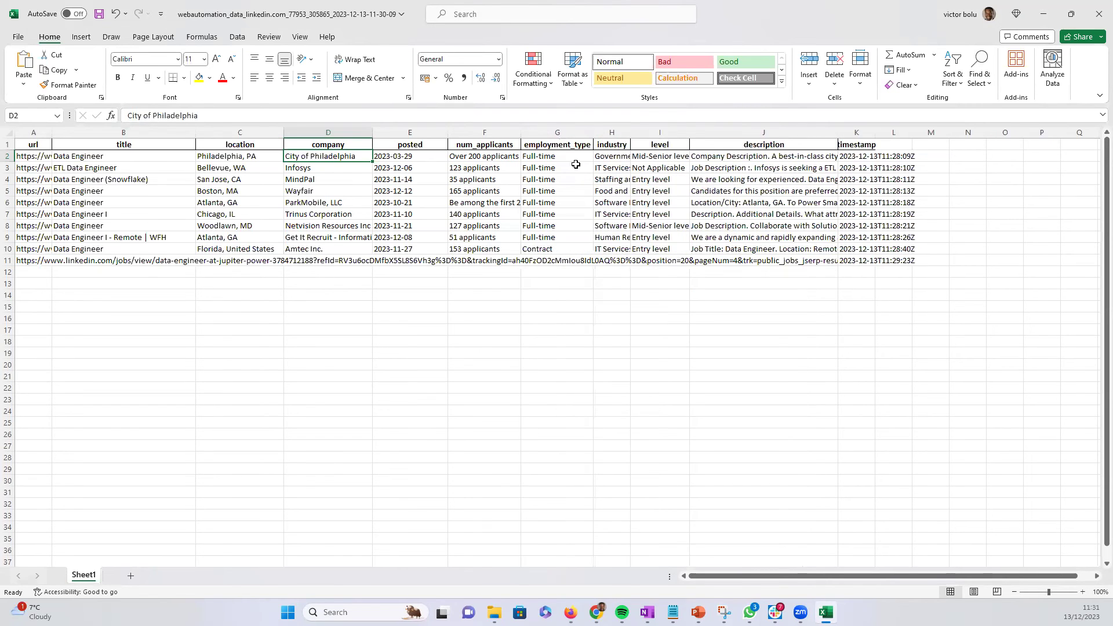